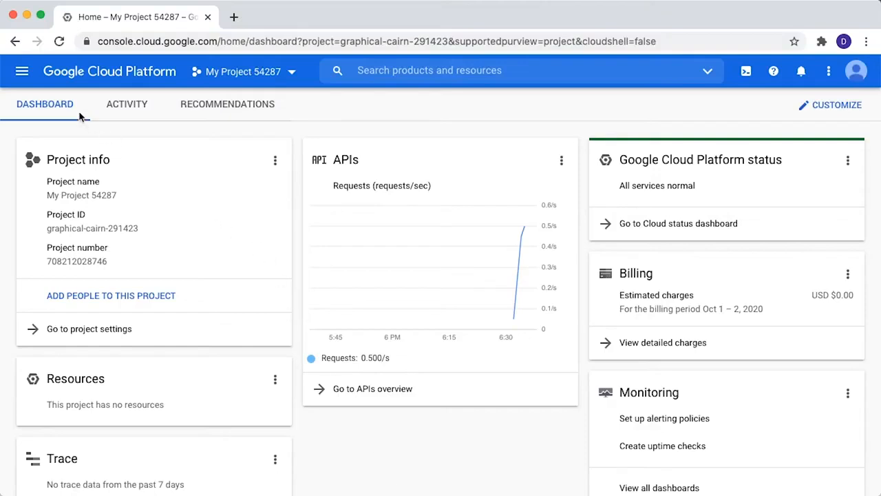
Open the API Gateway service for the current project.
{"action": "left_click", "coordinate": [22, 73]}
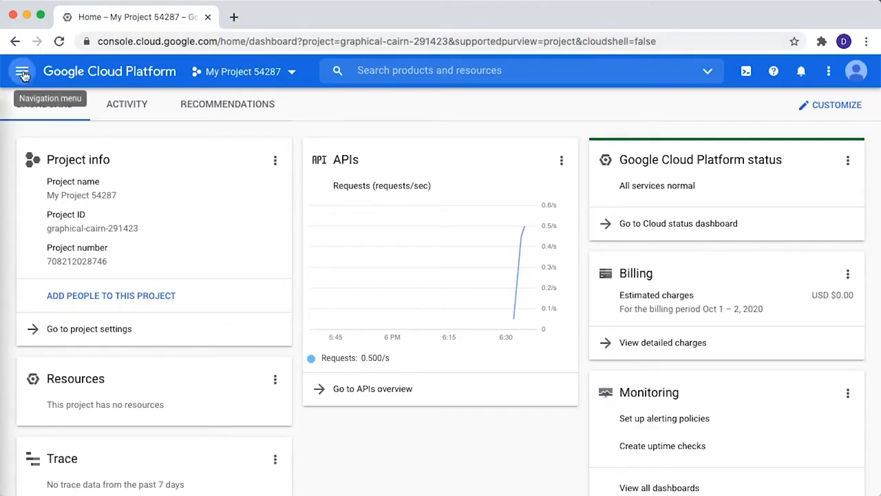
{"action": "scroll", "coordinate": [103, 365], "scroll_direction": "down", "scroll_amount": 10}
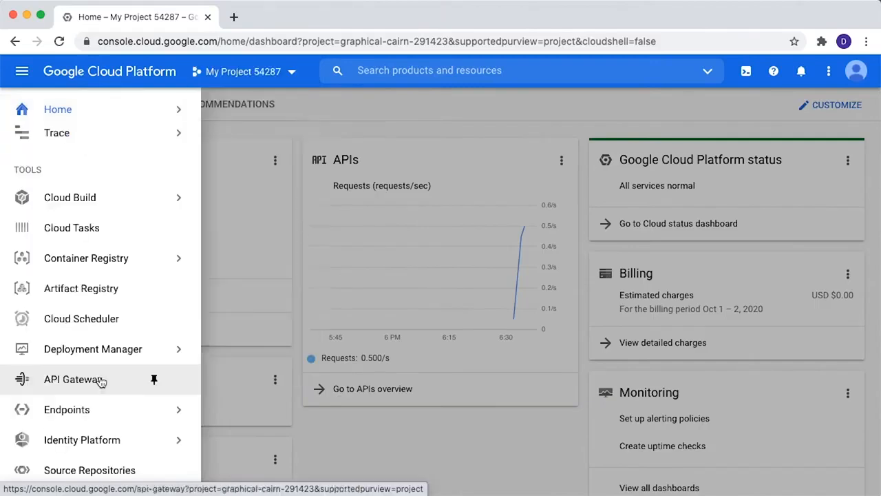
{"action": "left_click", "coordinate": [100, 380]}
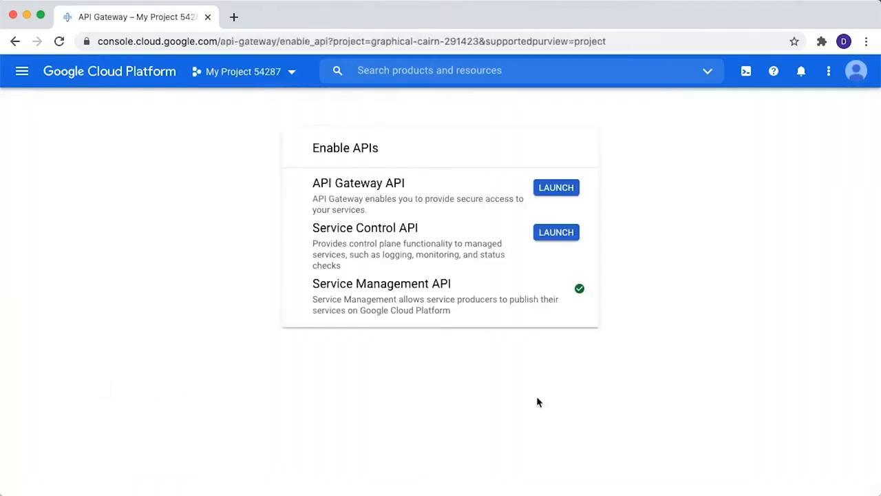
Enable the API Gateway API and the Service Control API for the project.
{"action": "left_click", "coordinate": [541, 187]}
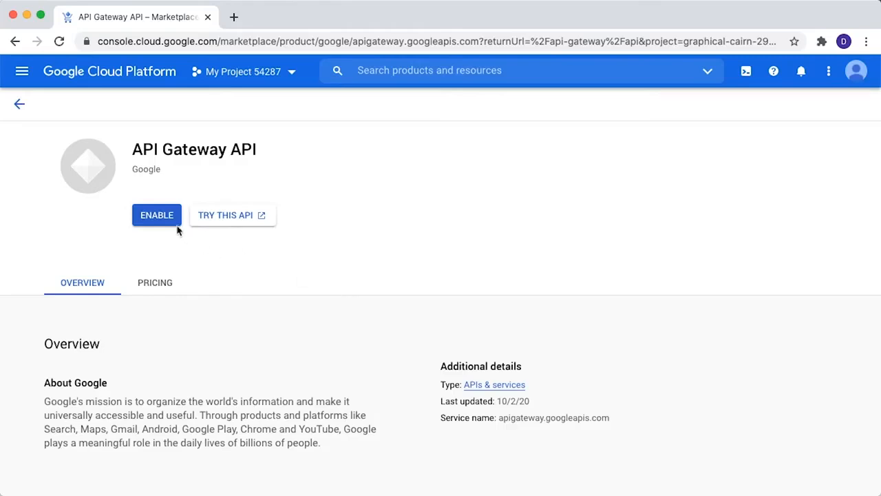
{"action": "left_click", "coordinate": [158, 216]}
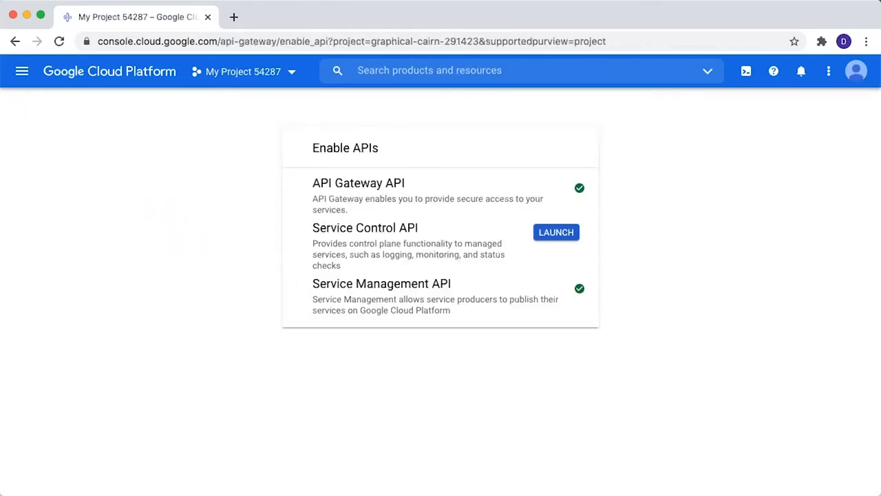
{"action": "left_click", "coordinate": [561, 234]}
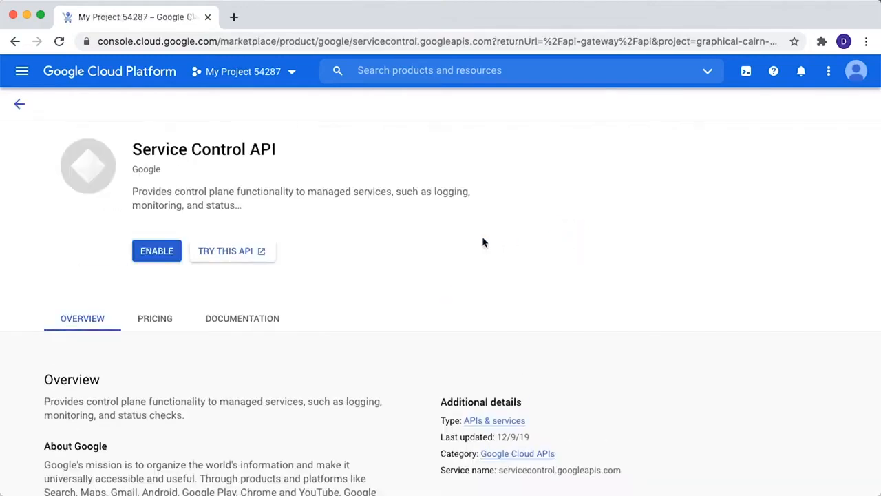
{"action": "left_click", "coordinate": [164, 249]}
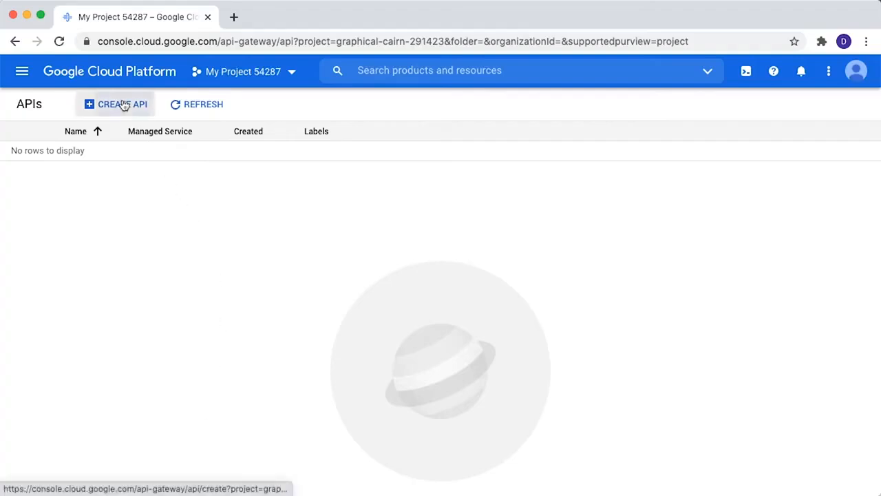
Create an API with display name TodoAPI and API ID todoapi, skipping the optional API config.
{"action": "left_click", "coordinate": [122, 104]}
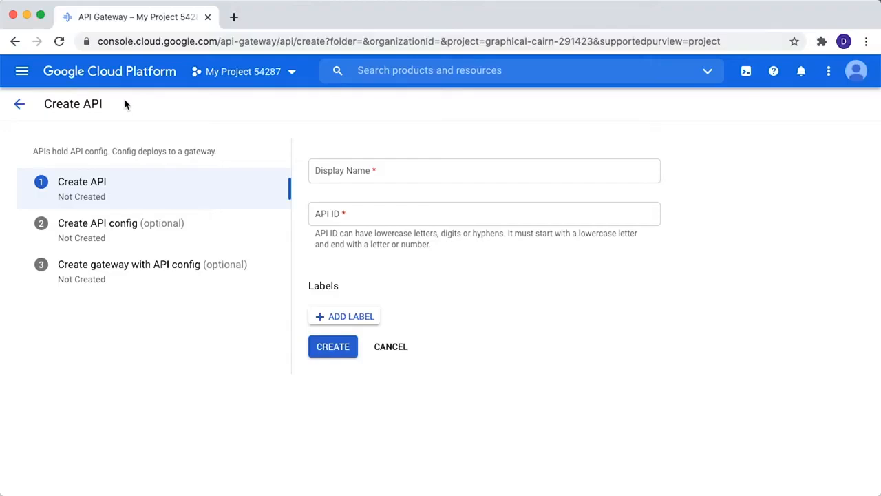
{"action": "left_click", "coordinate": [361, 175]}
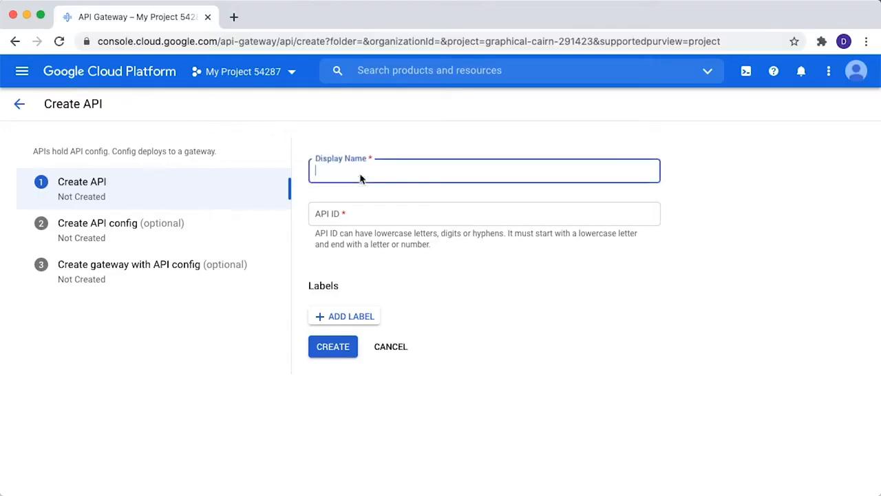
{"action": "type", "text": "TodoAPI"}
{"action": "key", "text": "Tab"}
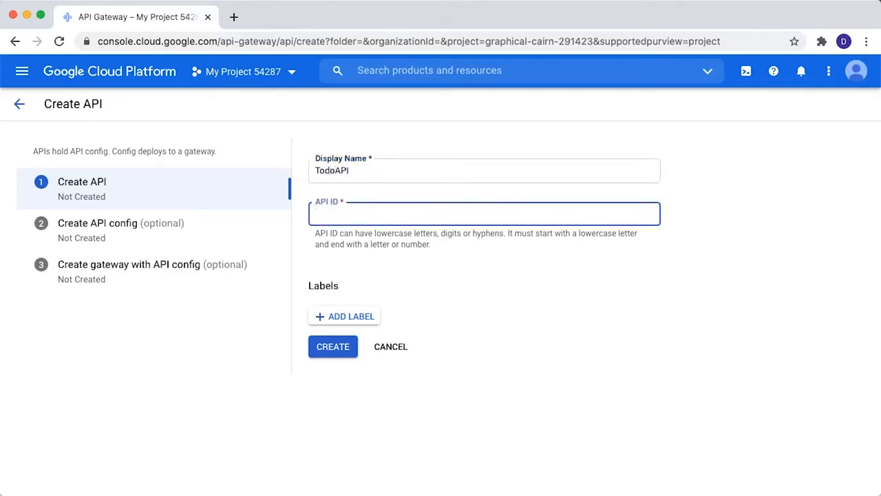
{"action": "type", "text": "todoapi"}
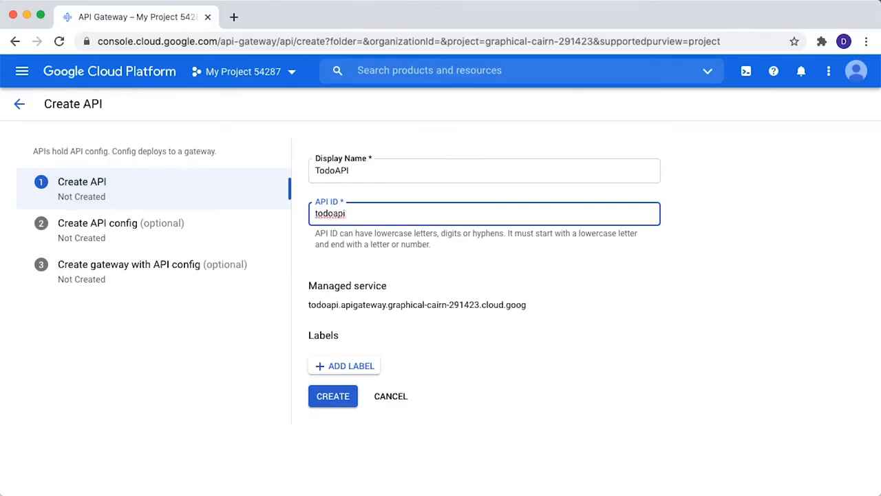
{"action": "left_click", "coordinate": [335, 402]}
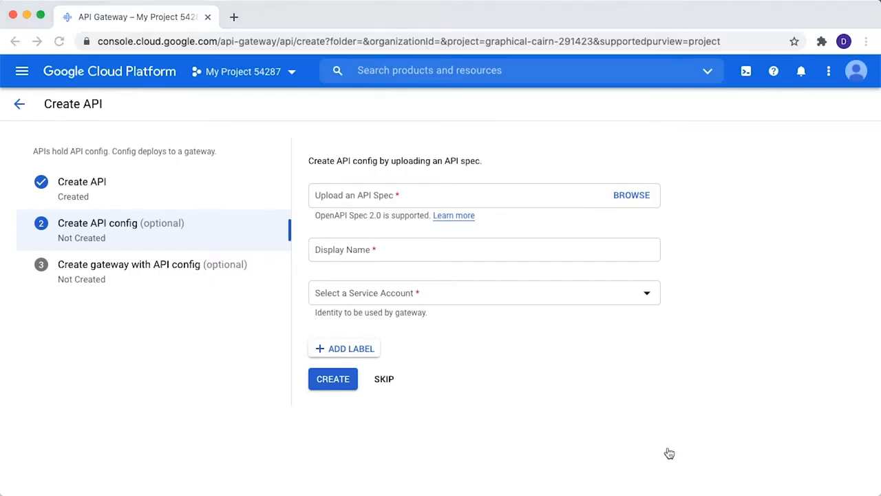
{"action": "left_click", "coordinate": [553, 443]}
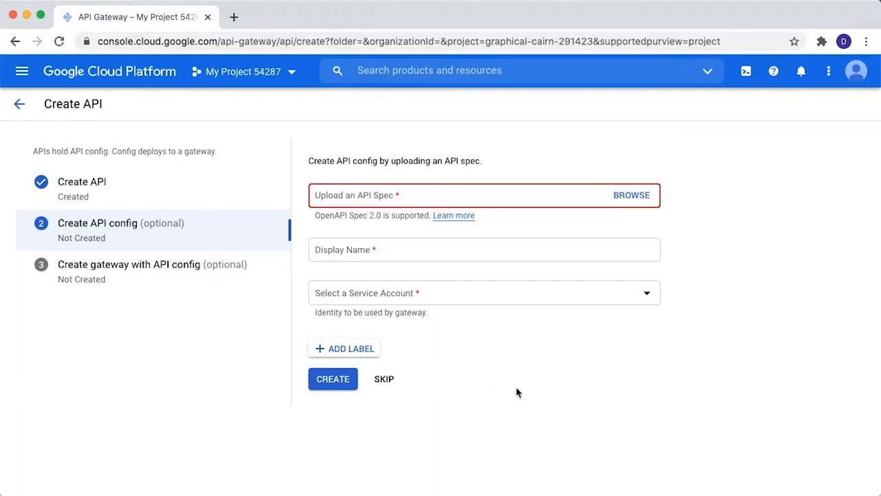
{"action": "left_click", "coordinate": [384, 380]}
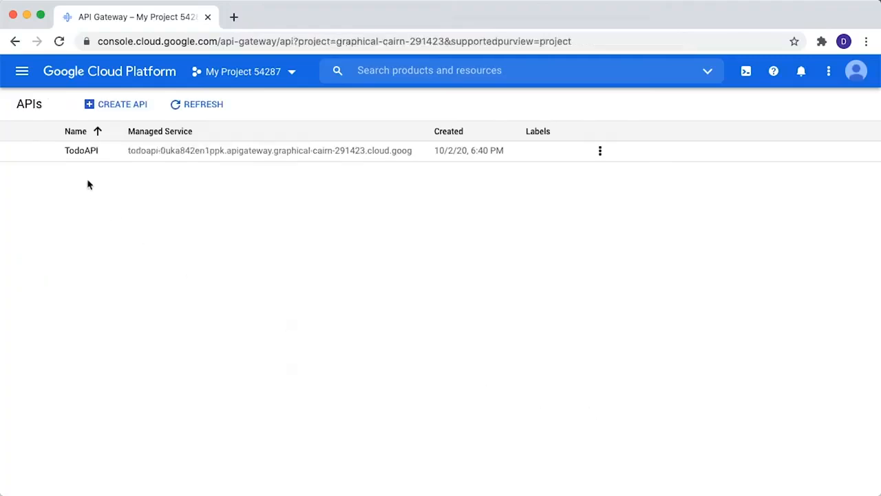
Open TodoAPI and review its overview, details, configs and gateways, ending on the configs.
{"action": "left_click", "coordinate": [84, 152]}
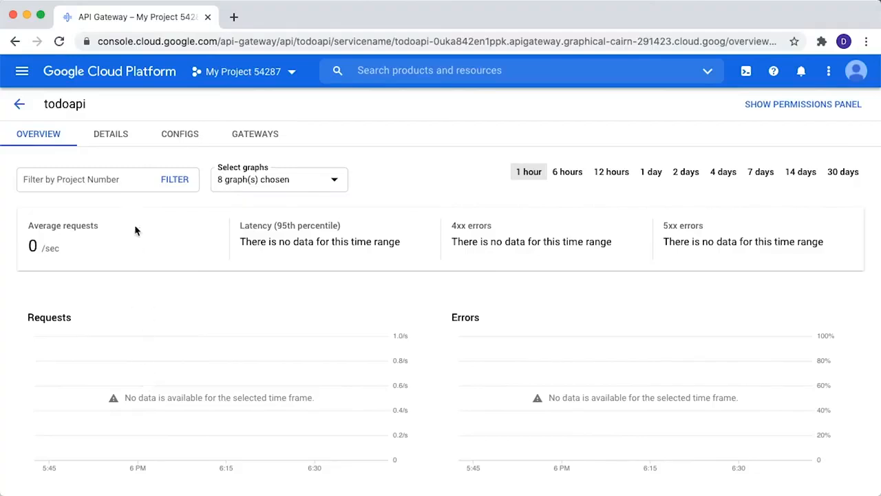
{"action": "left_click", "coordinate": [110, 136]}
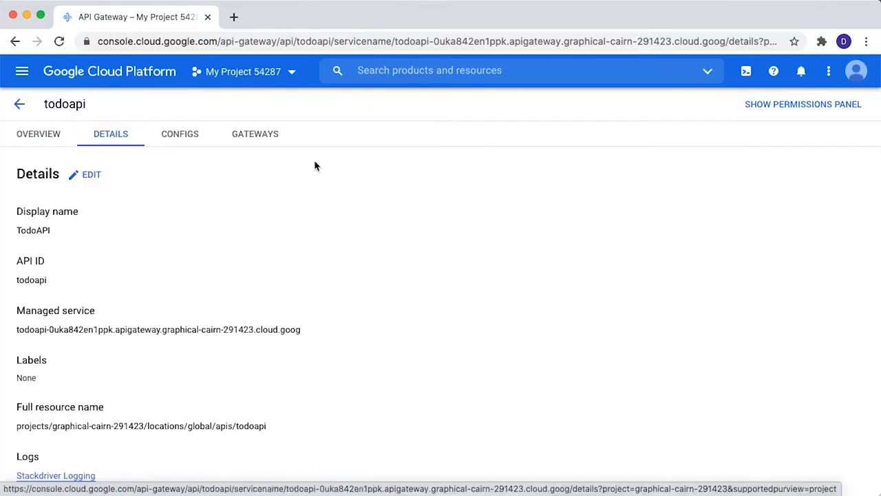
{"action": "left_click", "coordinate": [171, 142]}
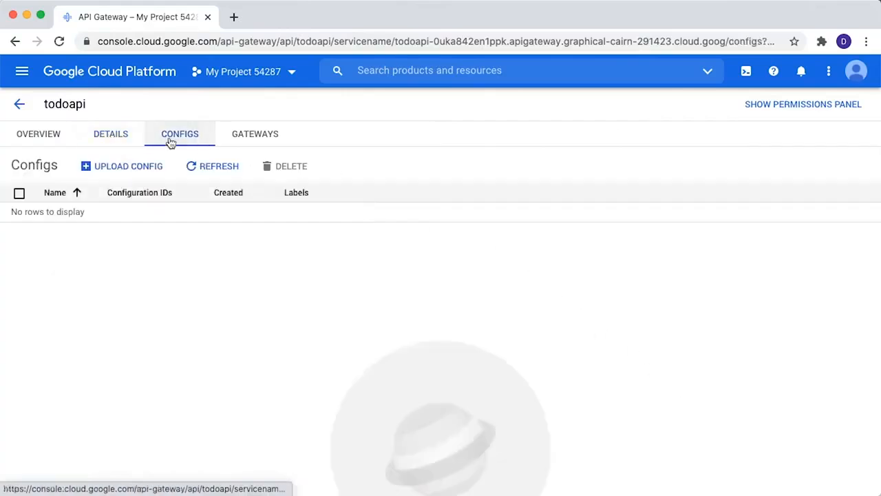
{"action": "left_click", "coordinate": [254, 138]}
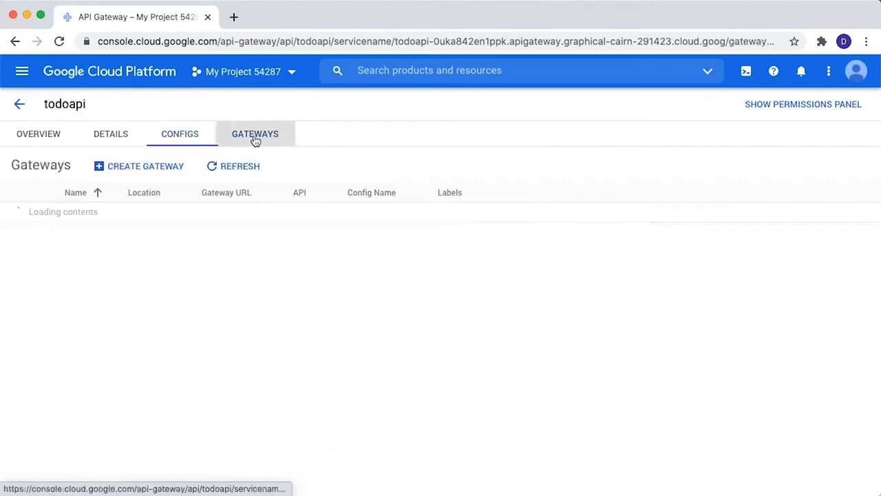
{"action": "left_click", "coordinate": [189, 138]}
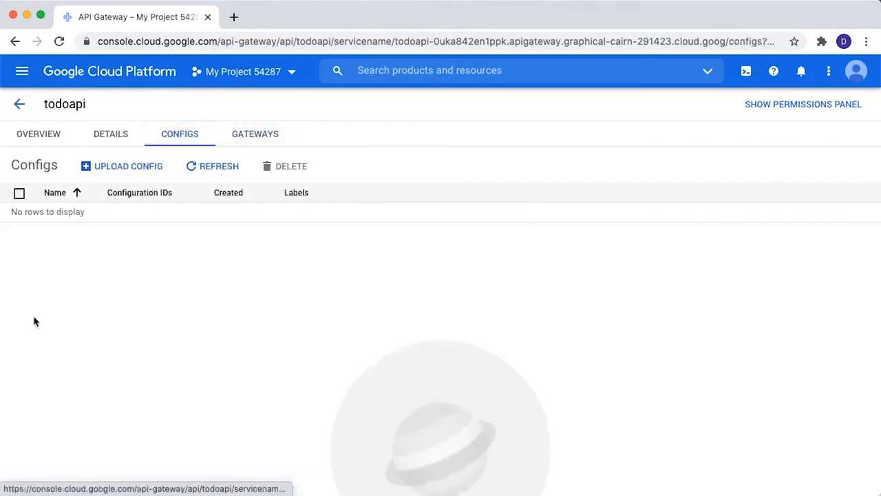
Switch to Visual Studio Code and examine the /todos path and backend address in api-spec.yaml, then close the editor window.
{"action": "left_click_drag", "start_coordinate": [0, 248], "coordinate": [518, 38]}
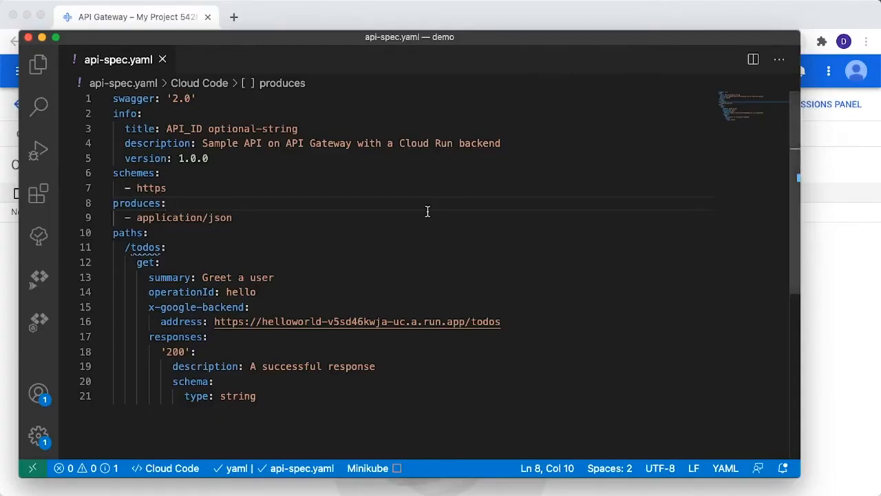
{"action": "left_click_drag", "start_coordinate": [214, 321], "coordinate": [467, 321]}
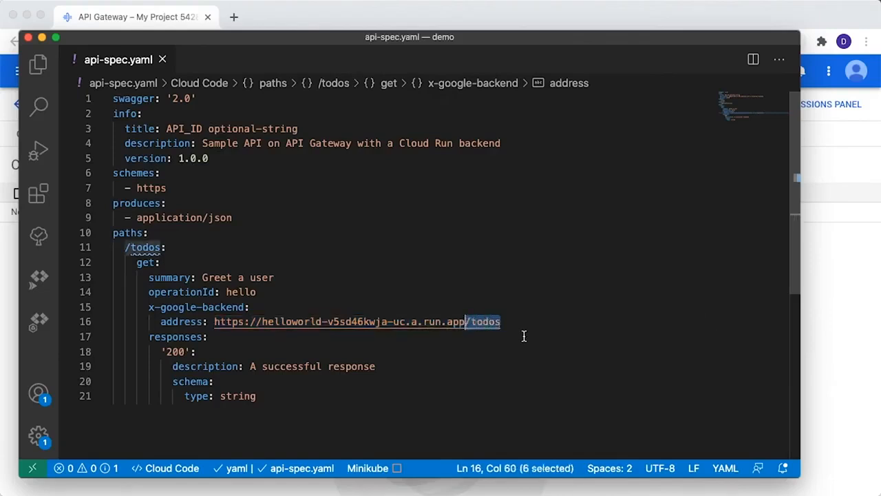
{"action": "left_click", "coordinate": [189, 248]}
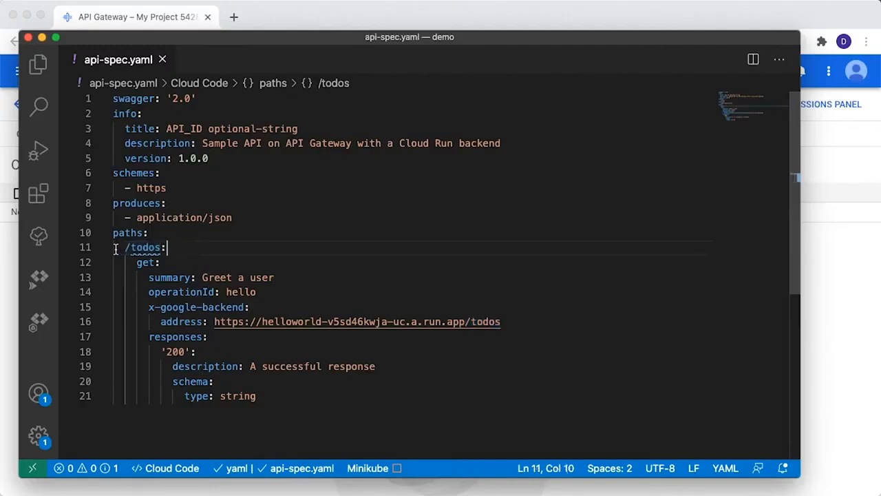
{"action": "left_click_drag", "start_coordinate": [124, 248], "coordinate": [163, 248]}
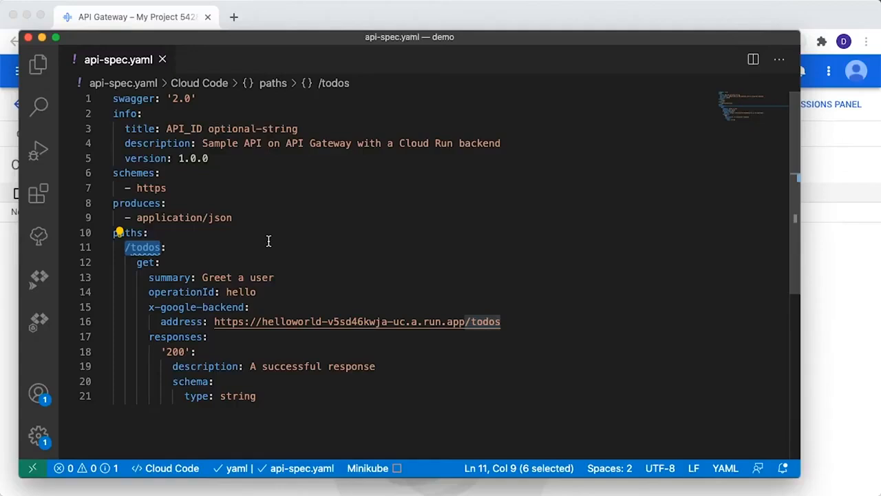
{"action": "left_click", "coordinate": [28, 38]}
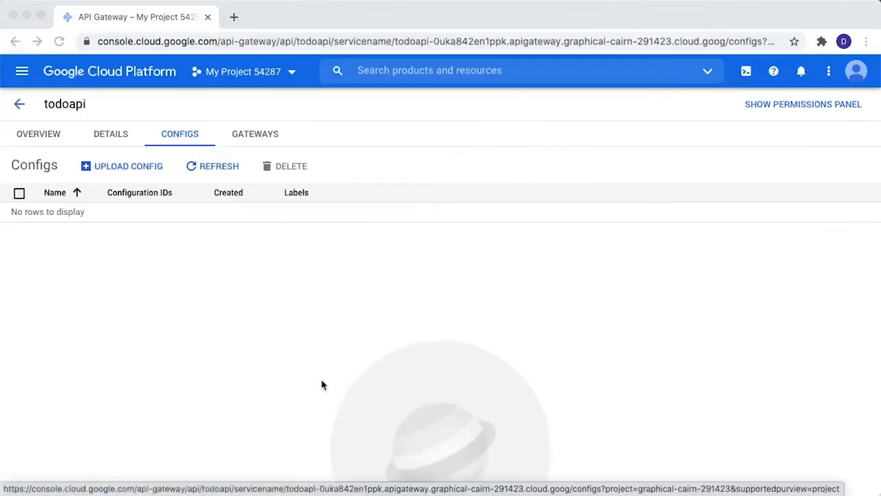
Start a new config upload for todoapi and choose api-spec.yaml from the demo folder as the API spec.
{"action": "left_click", "coordinate": [145, 169]}
{"action": "left_click", "coordinate": [144, 170]}
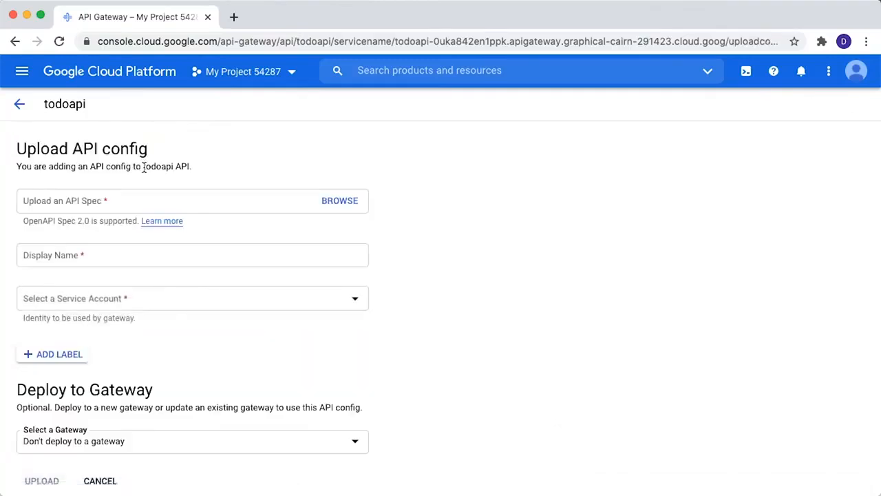
{"action": "left_click", "coordinate": [352, 201]}
{"action": "left_click", "coordinate": [325, 107]}
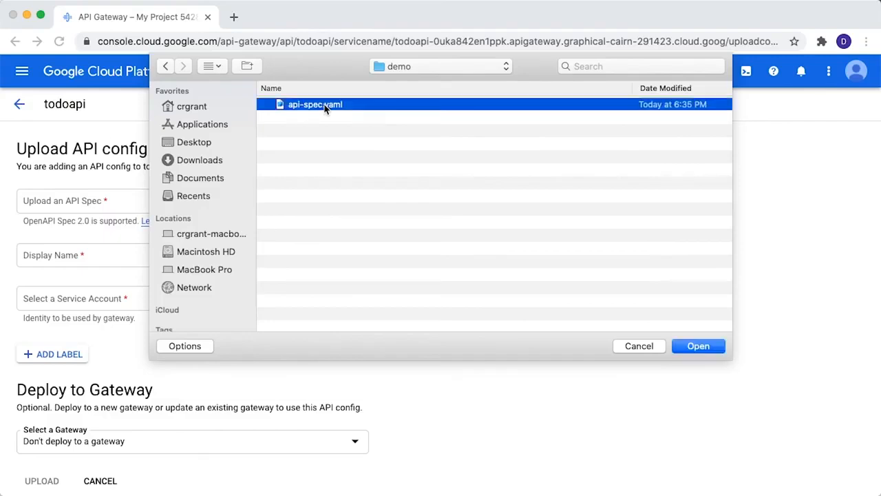
{"action": "left_click", "coordinate": [702, 349]}
Name the config todo-spec, assign the Default compute service account, and upload it without deploying to a gateway.
{"action": "left_click", "coordinate": [249, 260]}
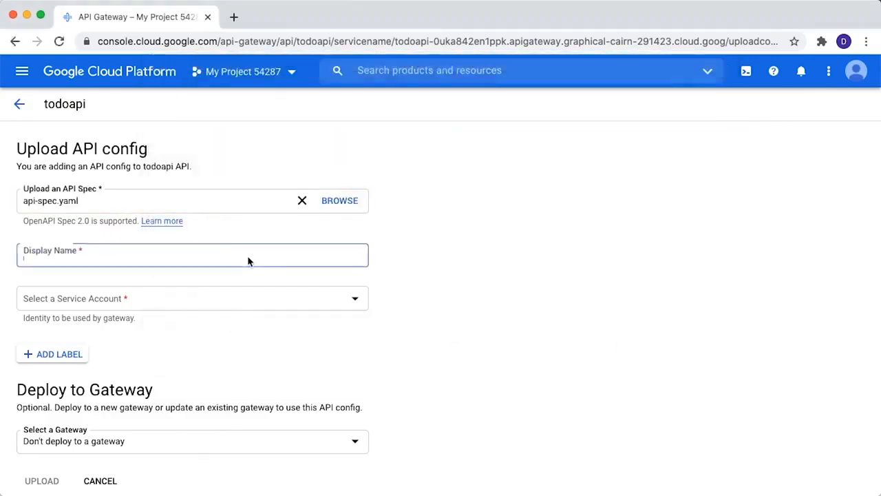
{"action": "type", "text": "todo-spec"}
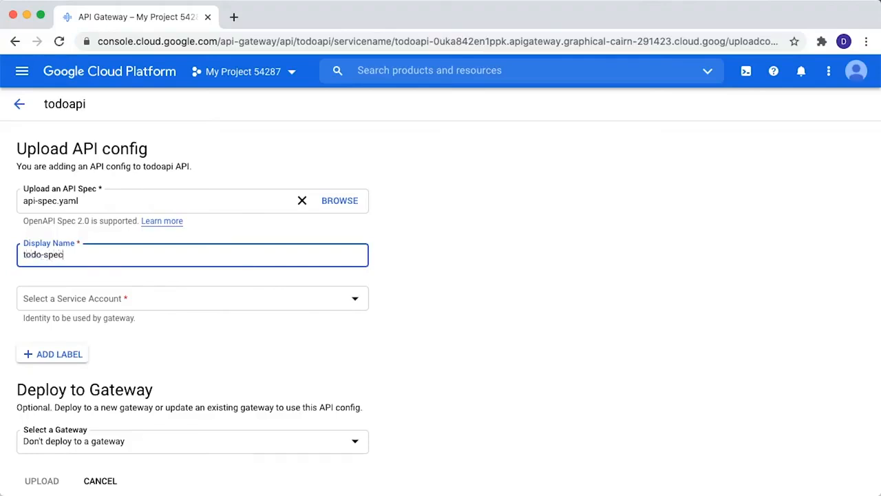
{"action": "left_click", "coordinate": [360, 307]}
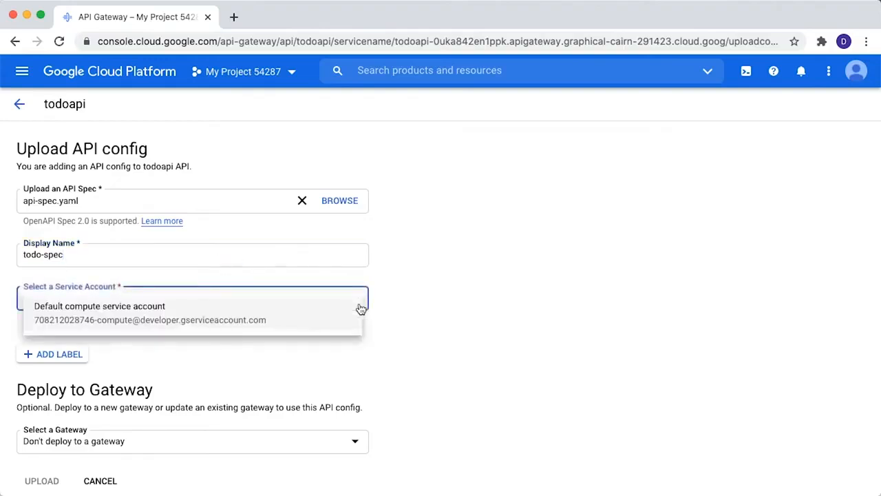
{"action": "left_click", "coordinate": [221, 318]}
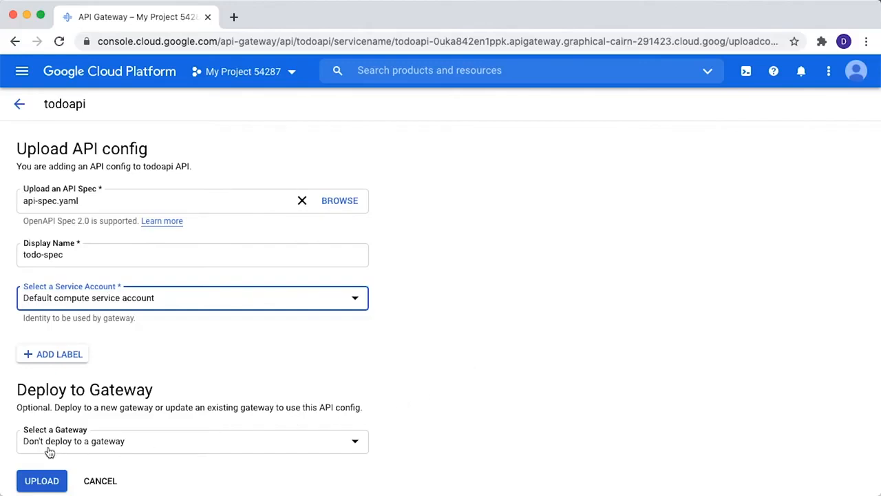
{"action": "left_click", "coordinate": [47, 481]}
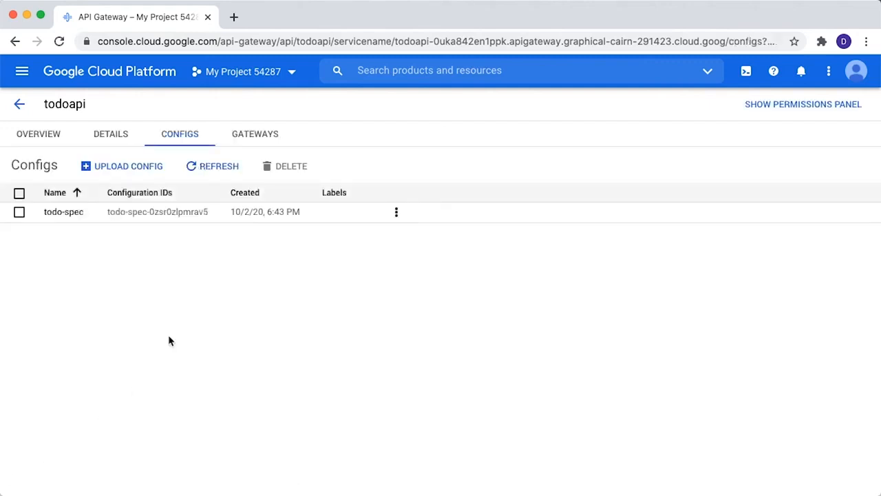
Open the todo-spec config and review its details and the contents of its config file.
{"action": "left_click", "coordinate": [51, 213]}
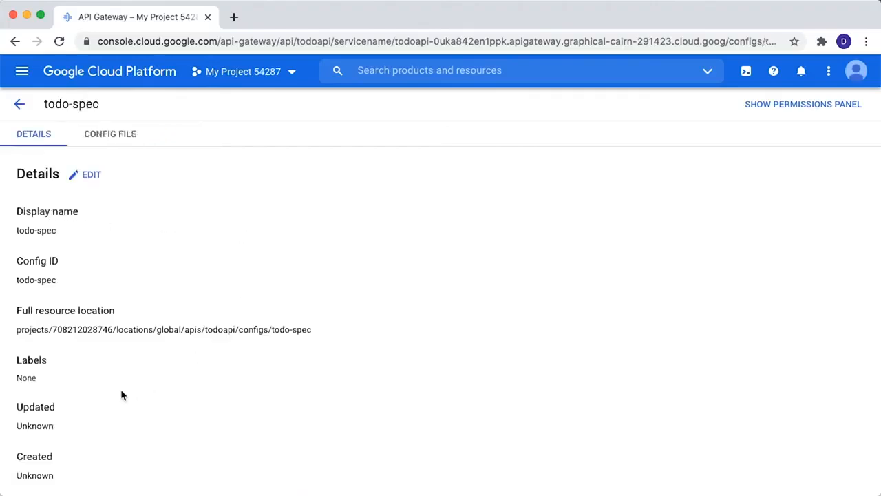
{"action": "scroll", "coordinate": [121, 395], "scroll_direction": "down", "scroll_amount": 1}
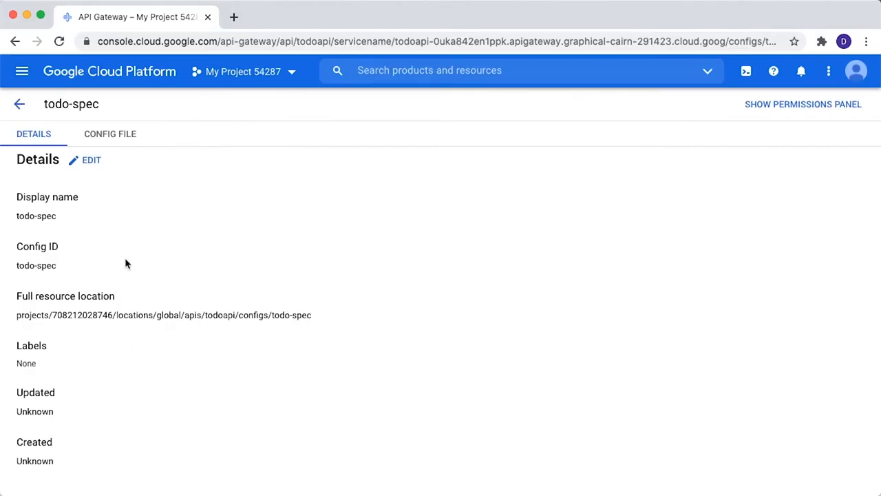
{"action": "left_click", "coordinate": [126, 134]}
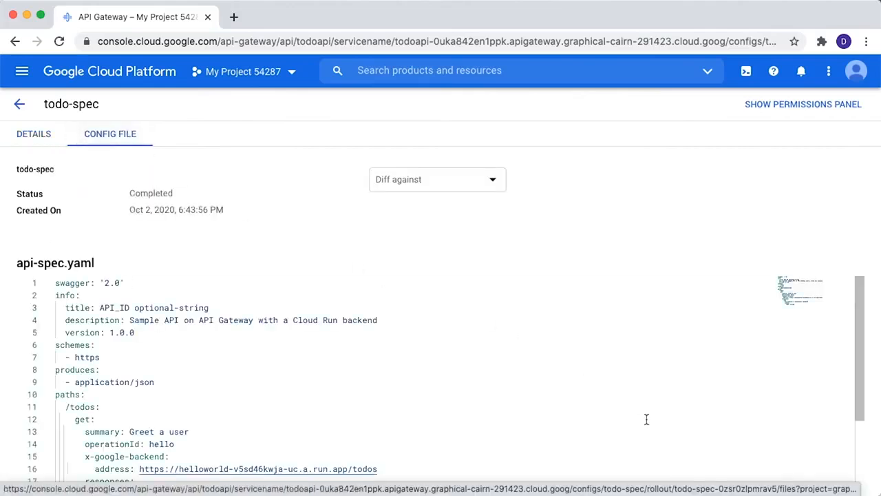
{"action": "scroll", "coordinate": [646, 419], "scroll_direction": "down", "scroll_amount": 5}
{"action": "scroll", "coordinate": [646, 420], "scroll_direction": "up", "scroll_amount": 3}
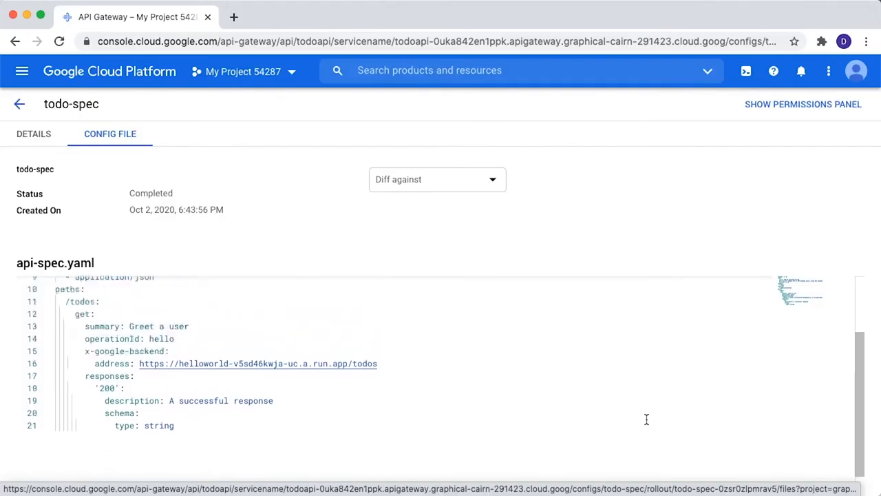
Leave the todo-spec config file and return to the list of configs for todoapi.
{"action": "scroll", "coordinate": [646, 420], "scroll_direction": "up", "scroll_amount": 3}
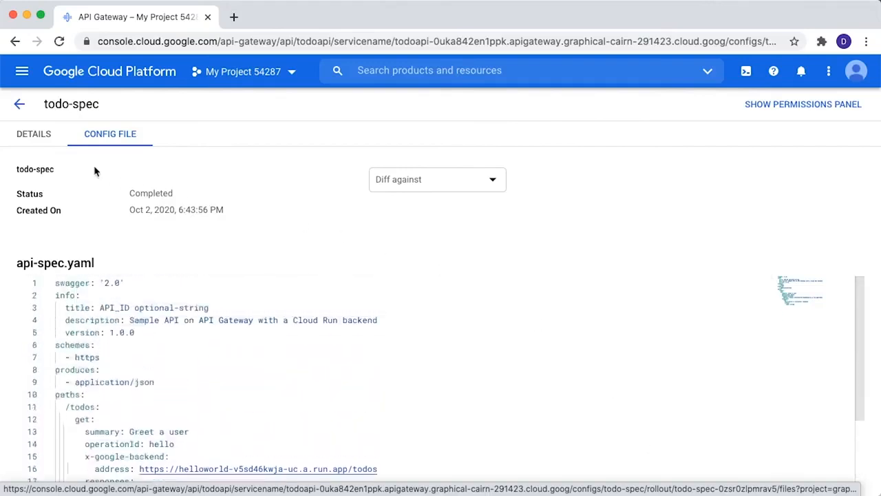
{"action": "left_click", "coordinate": [34, 143]}
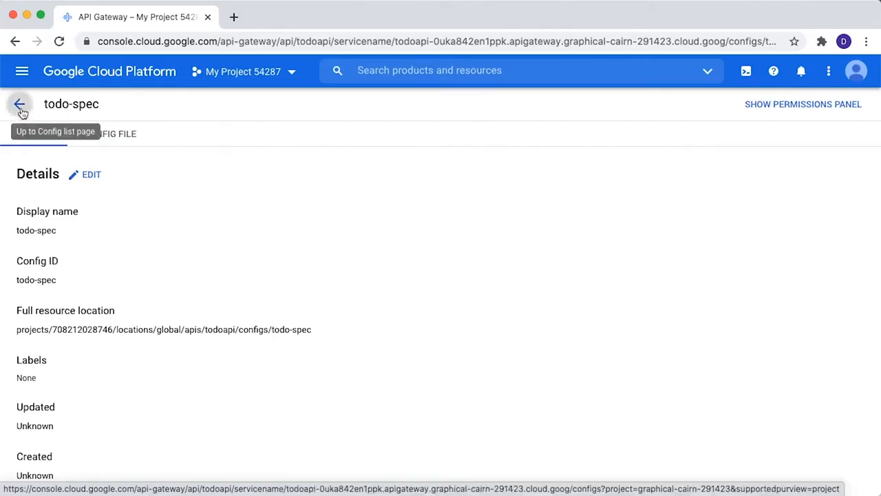
{"action": "left_click", "coordinate": [20, 109]}
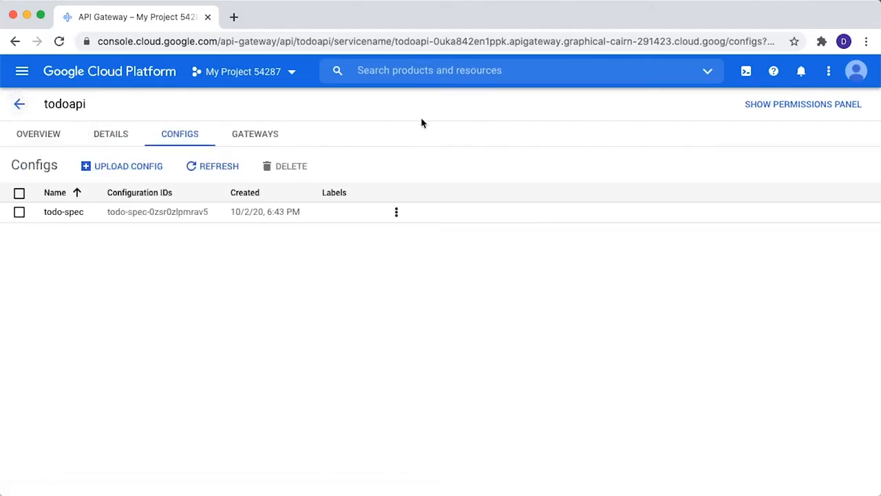
Create a gateway for todoapi named todo-gateway in us-central1, using the todo-spec config.
{"action": "left_click", "coordinate": [255, 137]}
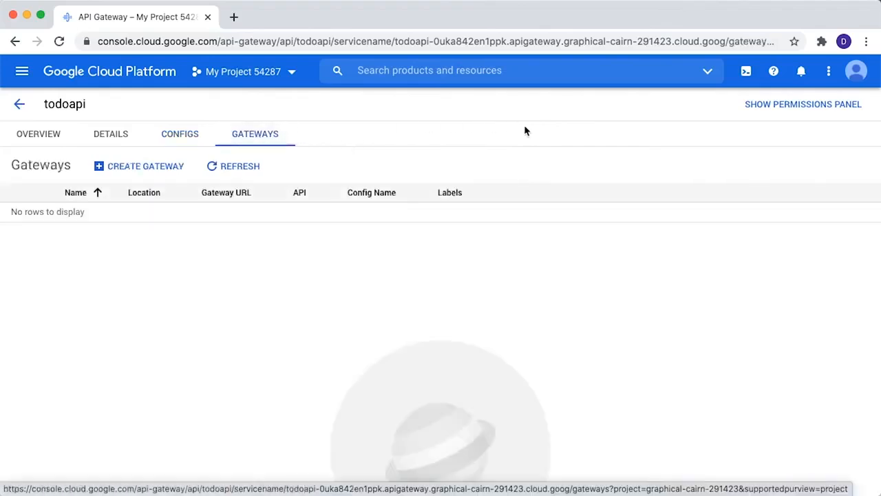
{"action": "left_click", "coordinate": [143, 166]}
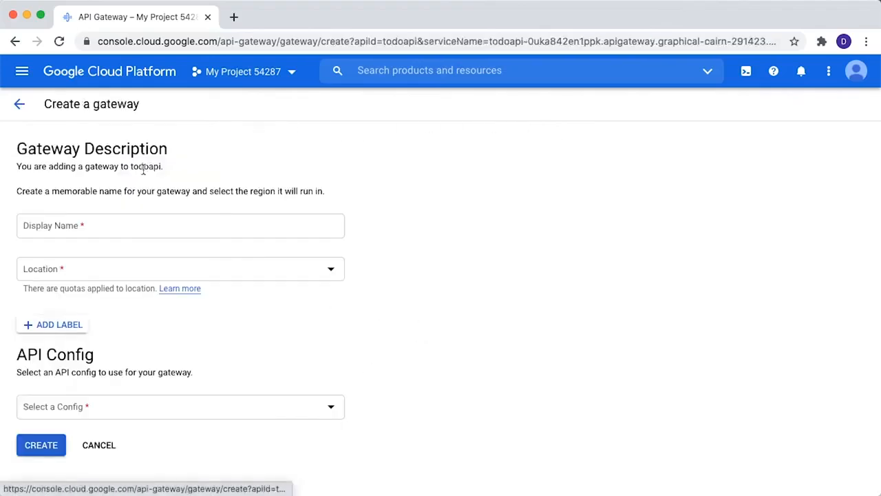
{"action": "left_click", "coordinate": [292, 225]}
{"action": "type", "text": "todo-ga"}
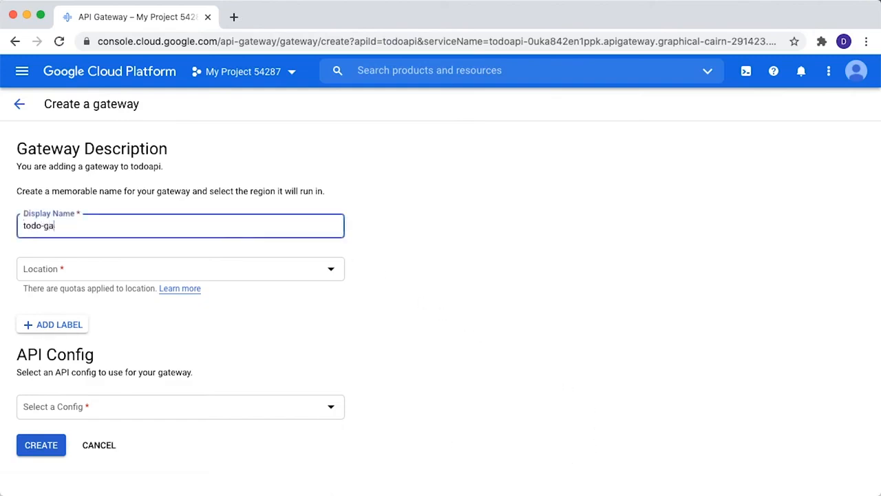
{"action": "type", "text": "teway"}
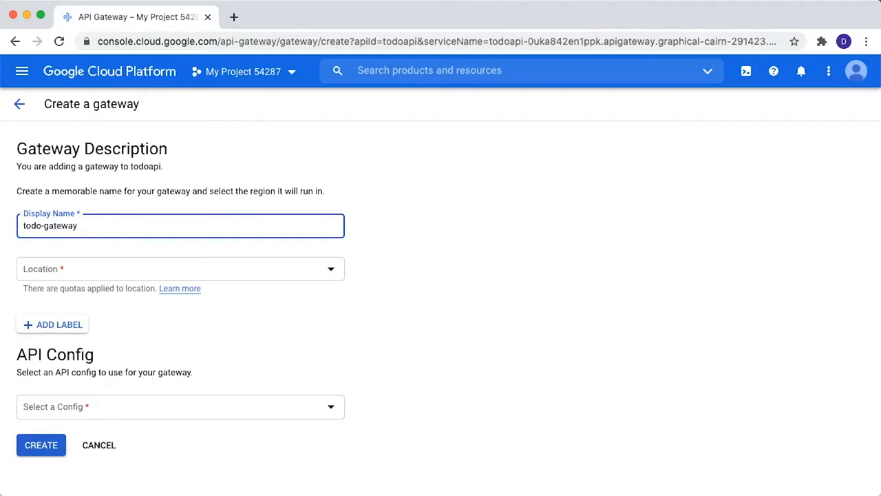
{"action": "left_click", "coordinate": [330, 275]}
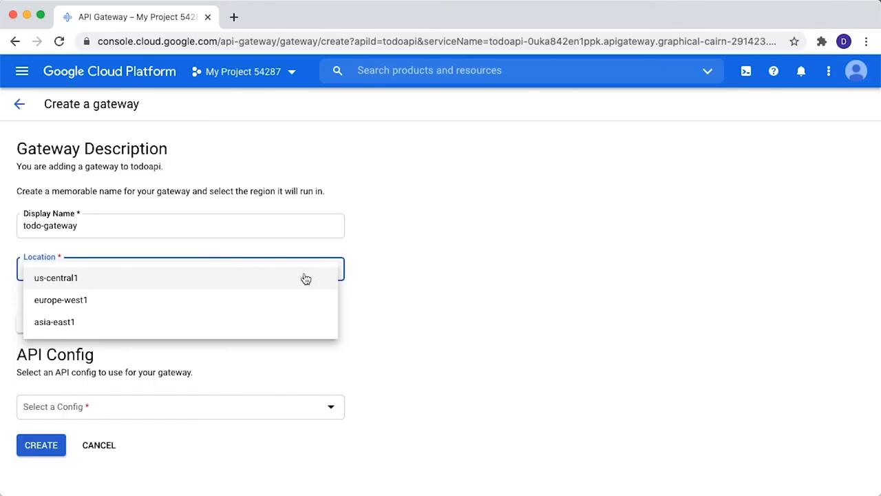
{"action": "left_click", "coordinate": [305, 277]}
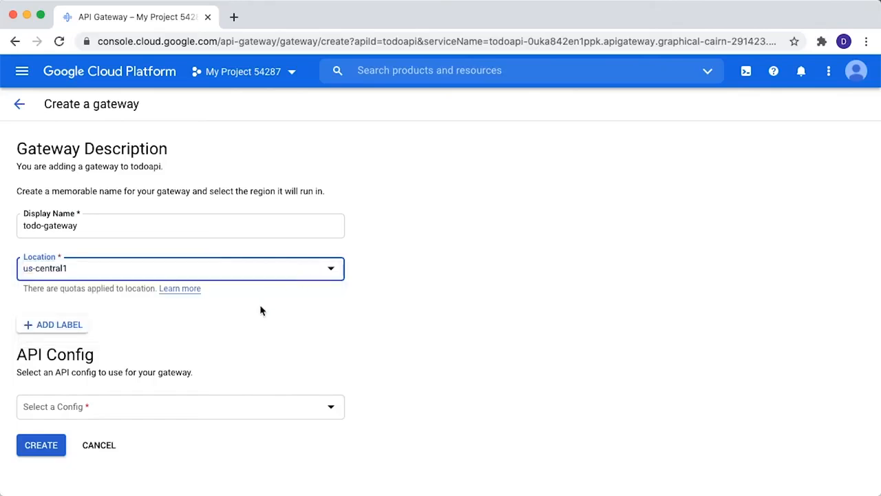
{"action": "left_click", "coordinate": [225, 416]}
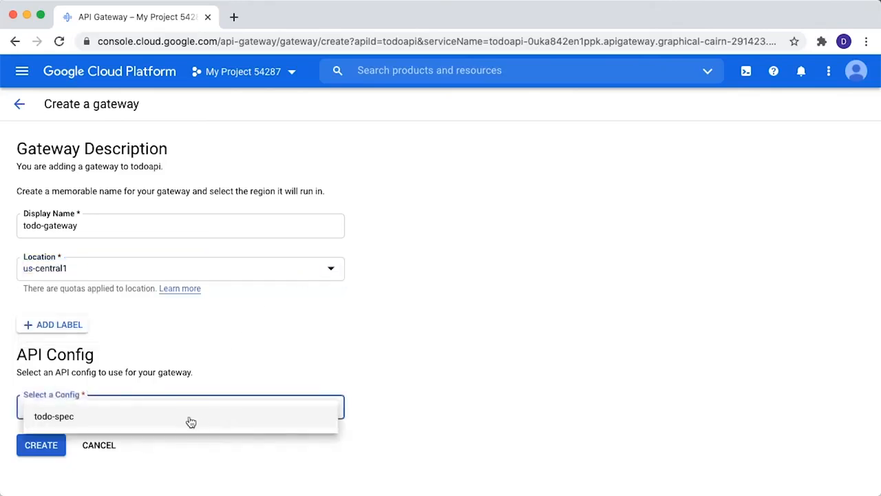
{"action": "left_click", "coordinate": [190, 421]}
{"action": "left_click", "coordinate": [43, 446]}
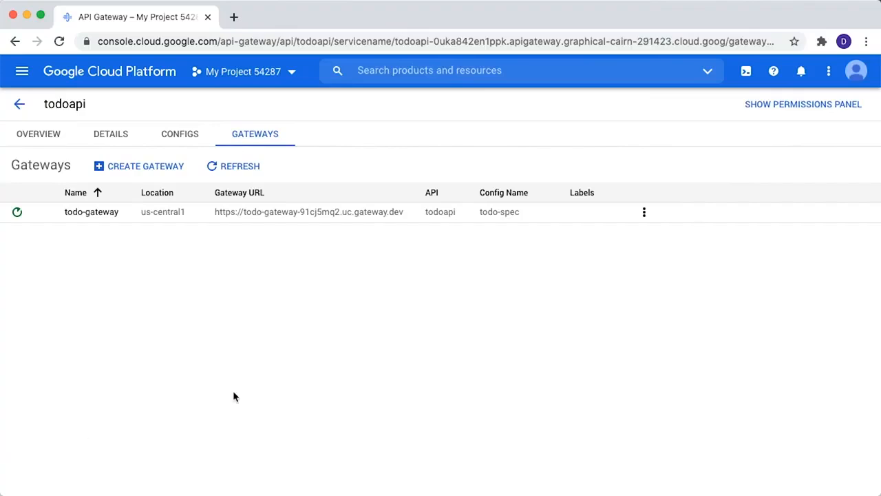
Create a second gateway for todoapi named todo-gateway-eu in europe-west1, using the todo-spec config.
{"action": "left_click", "coordinate": [166, 171]}
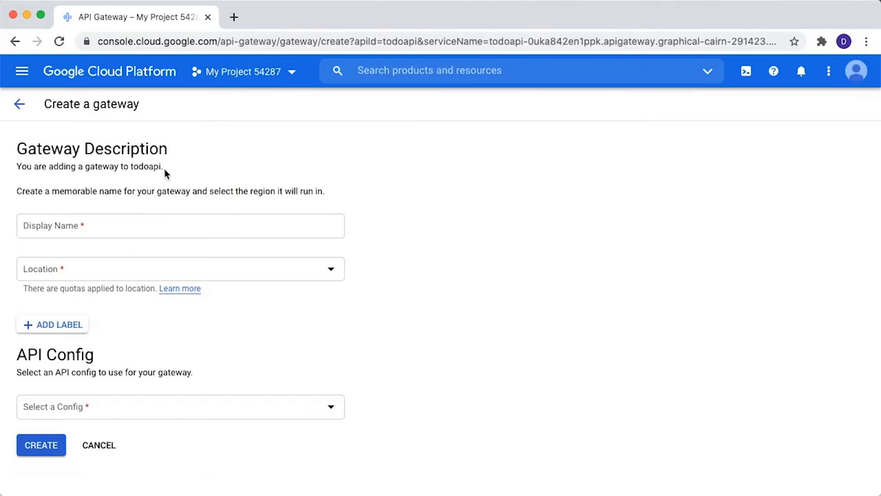
{"action": "left_click", "coordinate": [192, 226]}
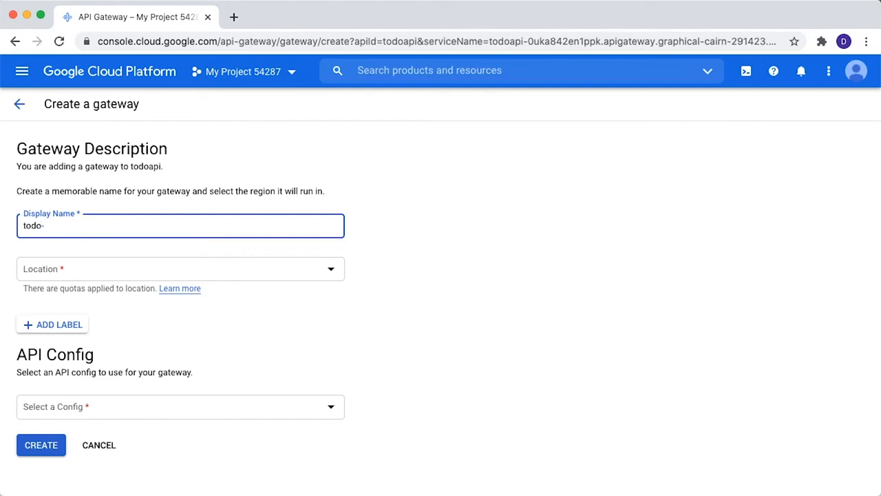
{"action": "type", "text": "-gateway-eu"}
{"action": "left_click", "coordinate": [223, 274]}
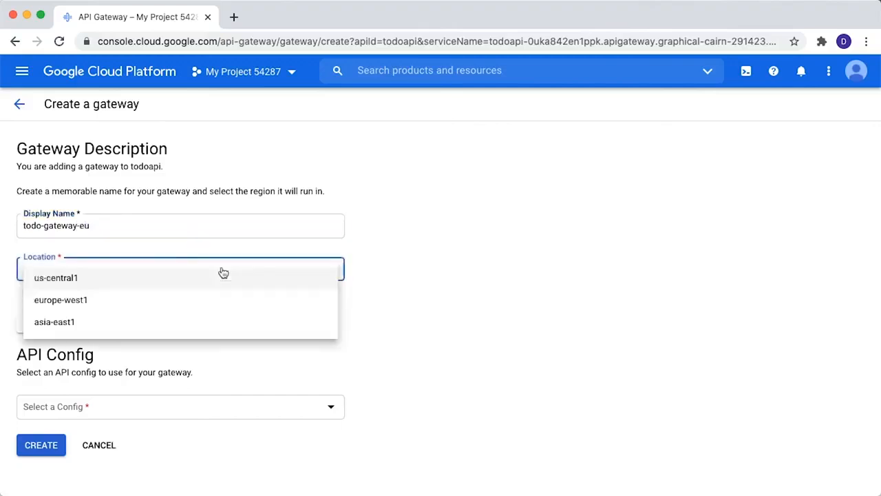
{"action": "left_click", "coordinate": [215, 307]}
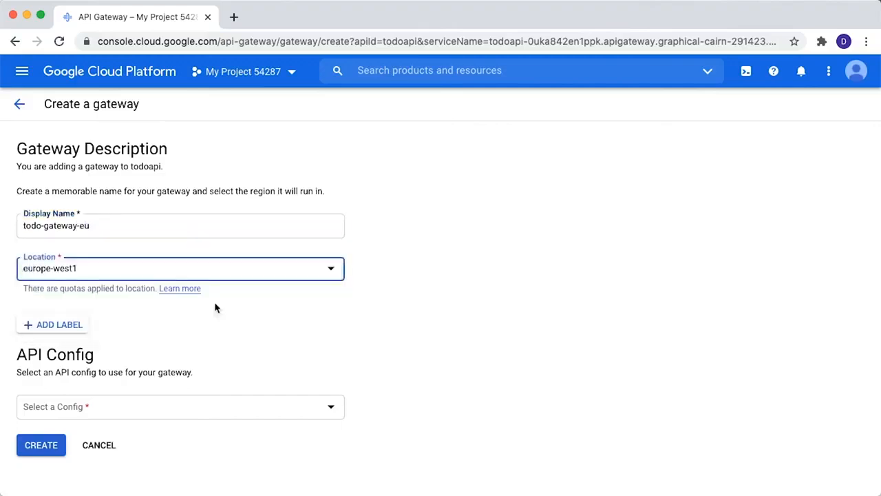
{"action": "left_click", "coordinate": [181, 403]}
{"action": "left_click", "coordinate": [181, 420]}
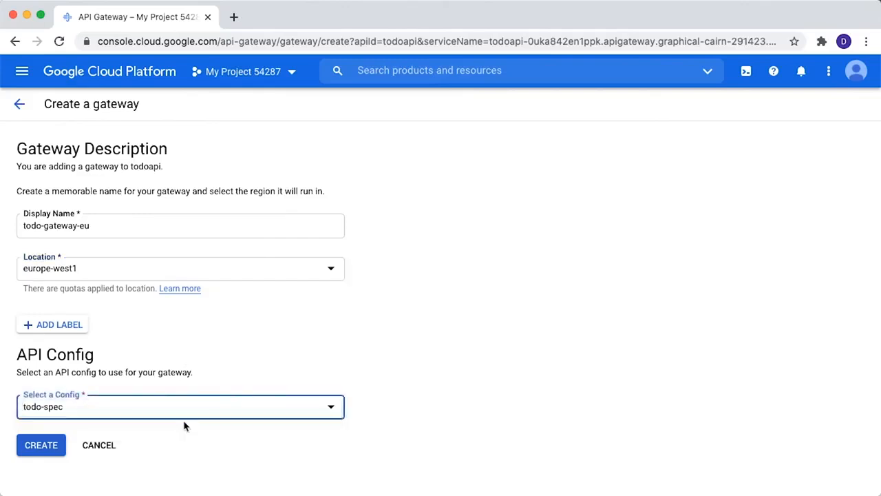
{"action": "left_click", "coordinate": [32, 447]}
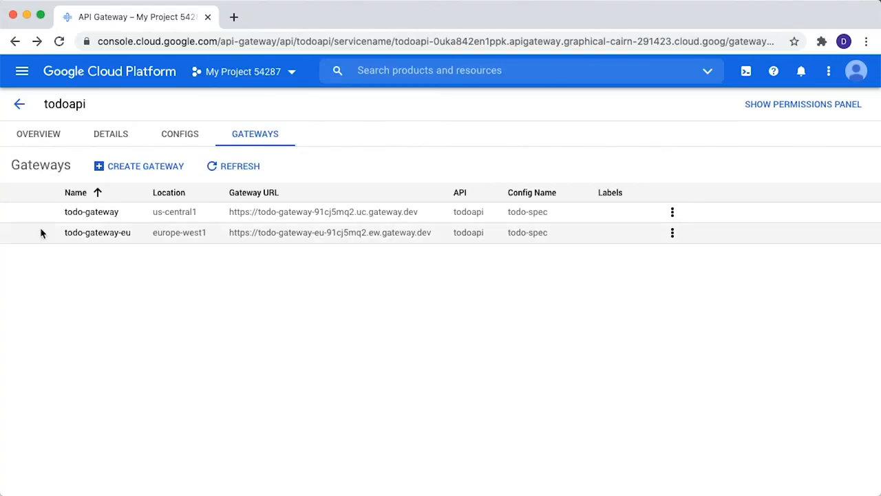
Open todo-gateway and review its details, including the gateway URL and the linked API and config.
{"action": "left_click", "coordinate": [92, 214]}
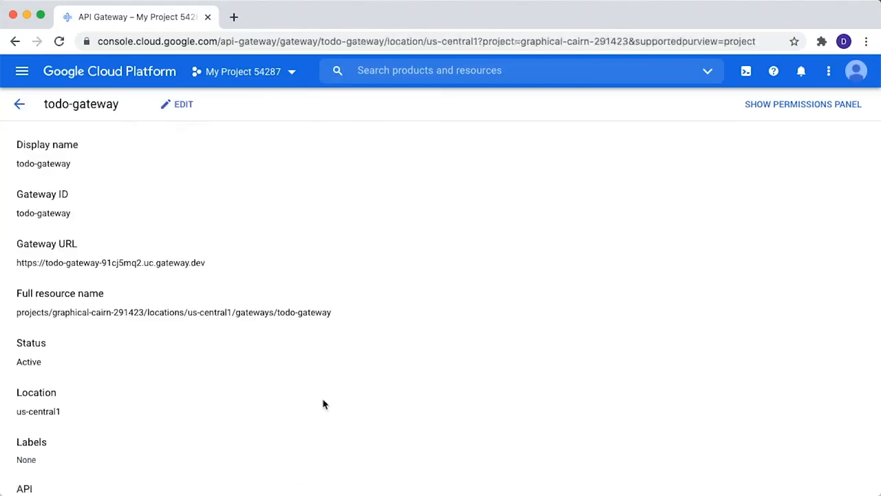
{"action": "left_click_drag", "start_coordinate": [204, 263], "coordinate": [4, 273]}
{"action": "scroll", "coordinate": [328, 372], "scroll_direction": "down", "scroll_amount": 5}
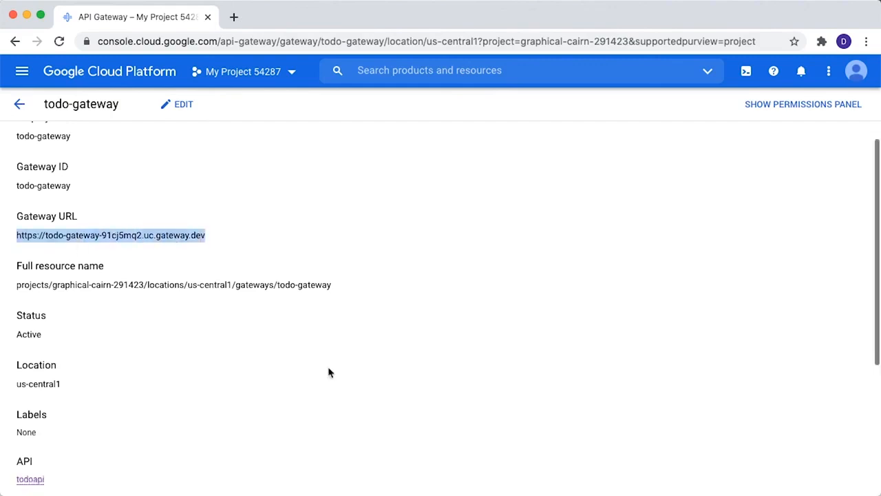
{"action": "scroll", "coordinate": [329, 372], "scroll_direction": "down", "scroll_amount": 2}
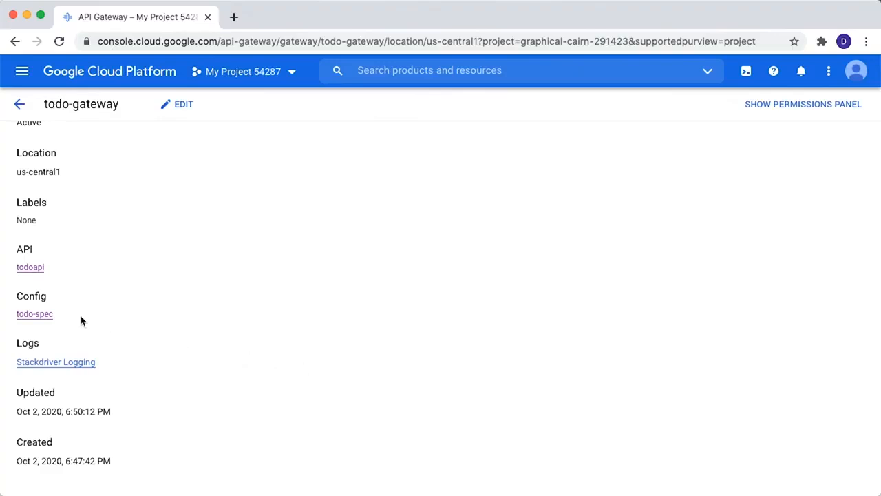
Open the todo-spec config linked from the gateway and examine the /todos path in its config file.
{"action": "left_click", "coordinate": [44, 315]}
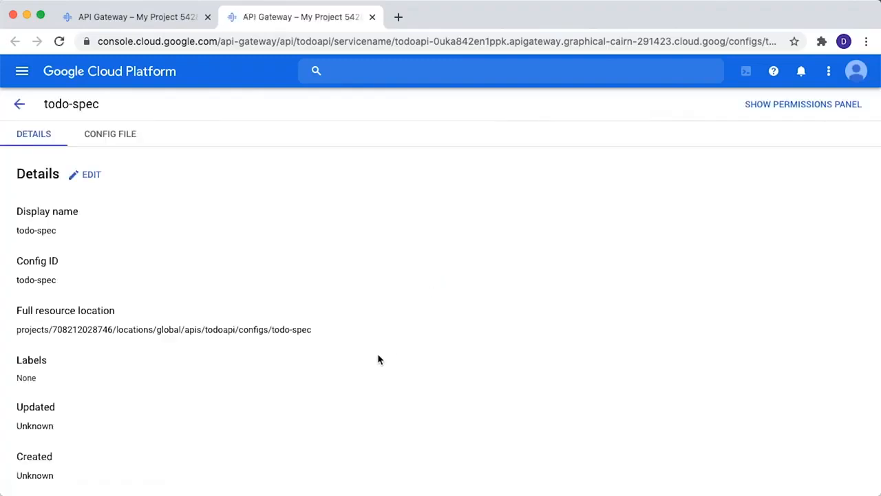
{"action": "scroll", "coordinate": [360, 370], "scroll_direction": "down", "scroll_amount": 1}
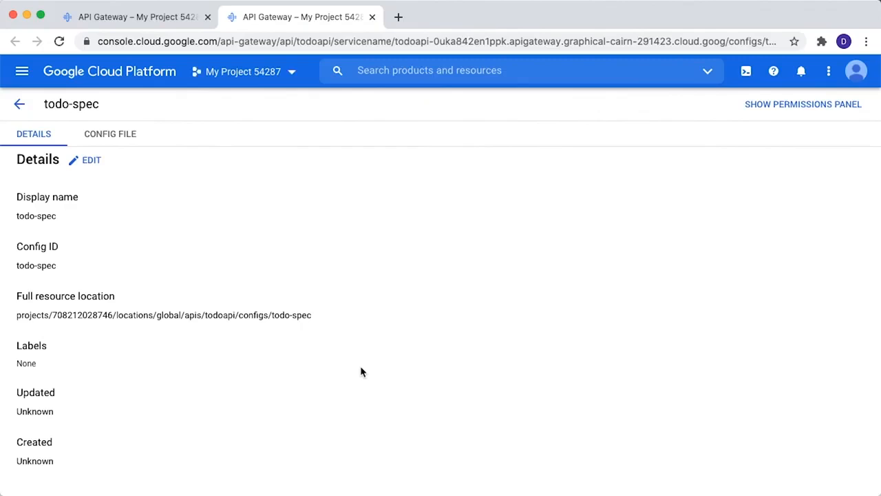
{"action": "left_click", "coordinate": [114, 135]}
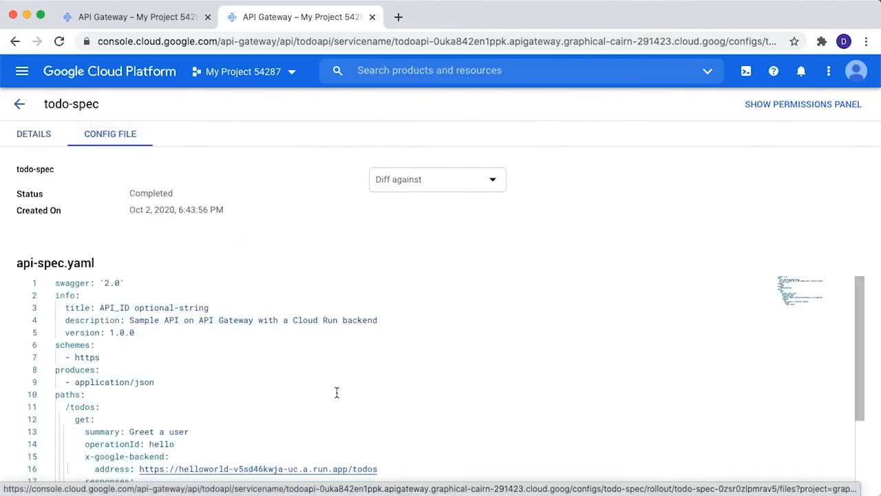
{"action": "left_click_drag", "start_coordinate": [102, 409], "coordinate": [56, 398]}
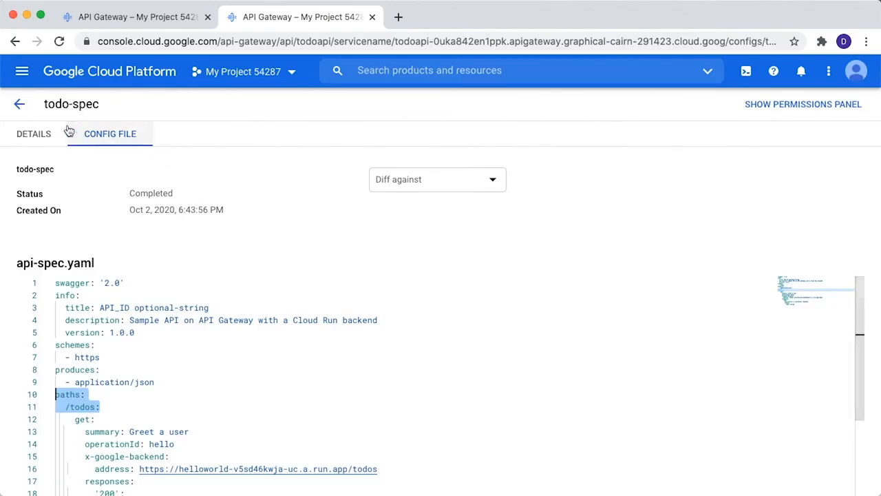
Return to todo-gateway's details, copy its gateway URL, and load that address with /todos appended in a new browser tab.
{"action": "left_click", "coordinate": [18, 110]}
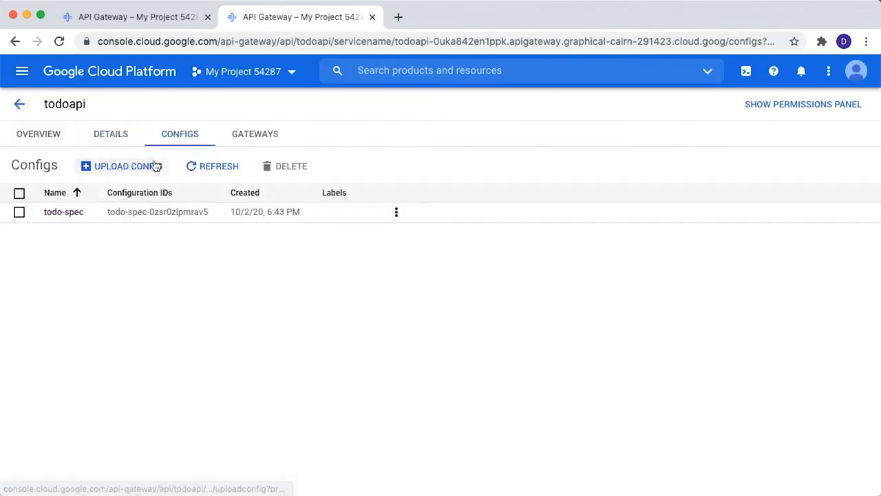
{"action": "left_click", "coordinate": [255, 134]}
{"action": "left_click", "coordinate": [102, 214]}
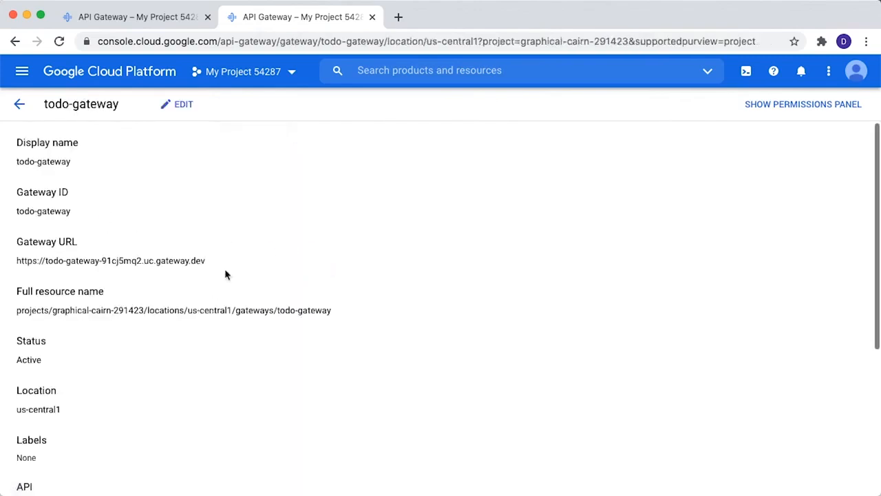
{"action": "left_click_drag", "start_coordinate": [205, 259], "coordinate": [13, 262]}
{"action": "key", "text": "super+c"}
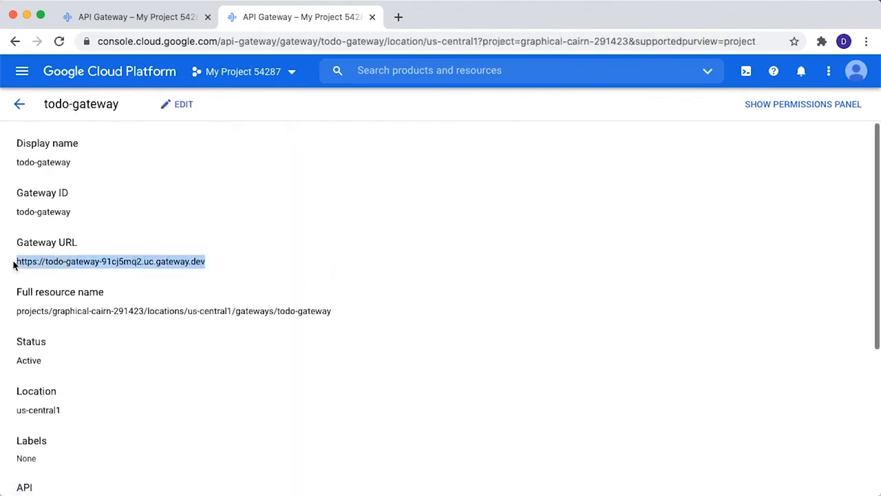
{"action": "left_click", "coordinate": [399, 17]}
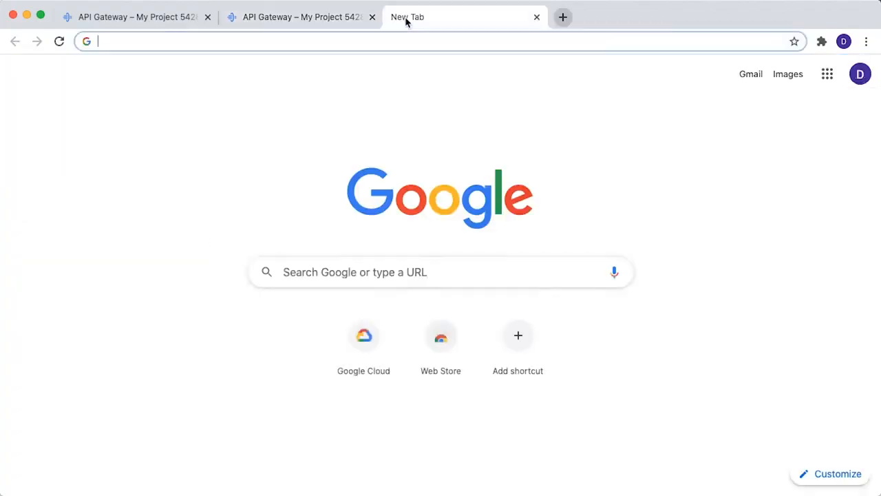
{"action": "key", "text": "super+v"}
{"action": "type", "text": "/"}
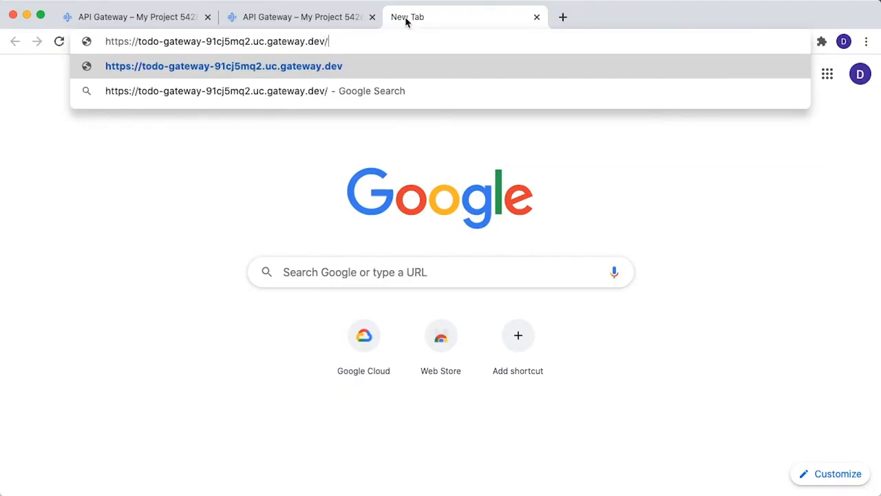
{"action": "type", "text": "todos"}
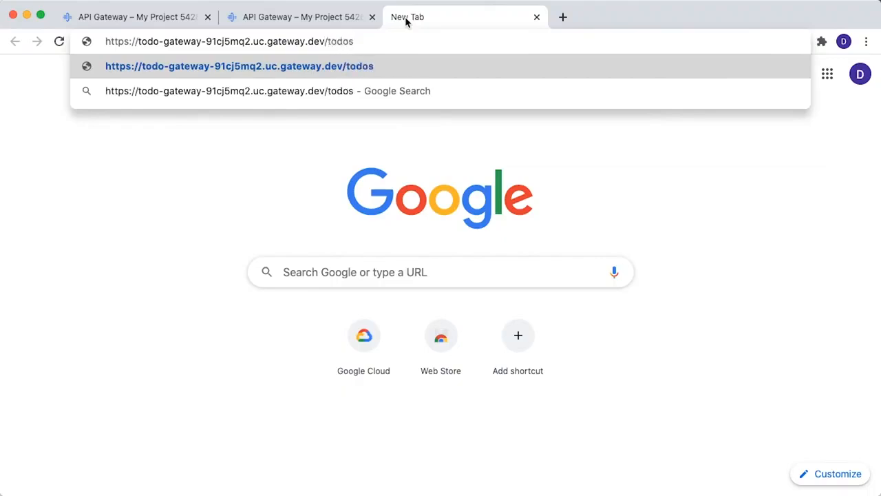
{"action": "key", "text": "Return"}
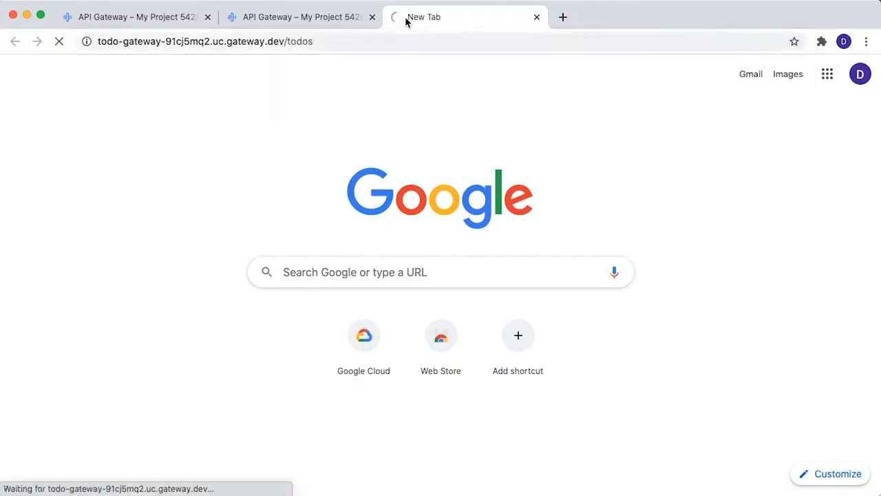